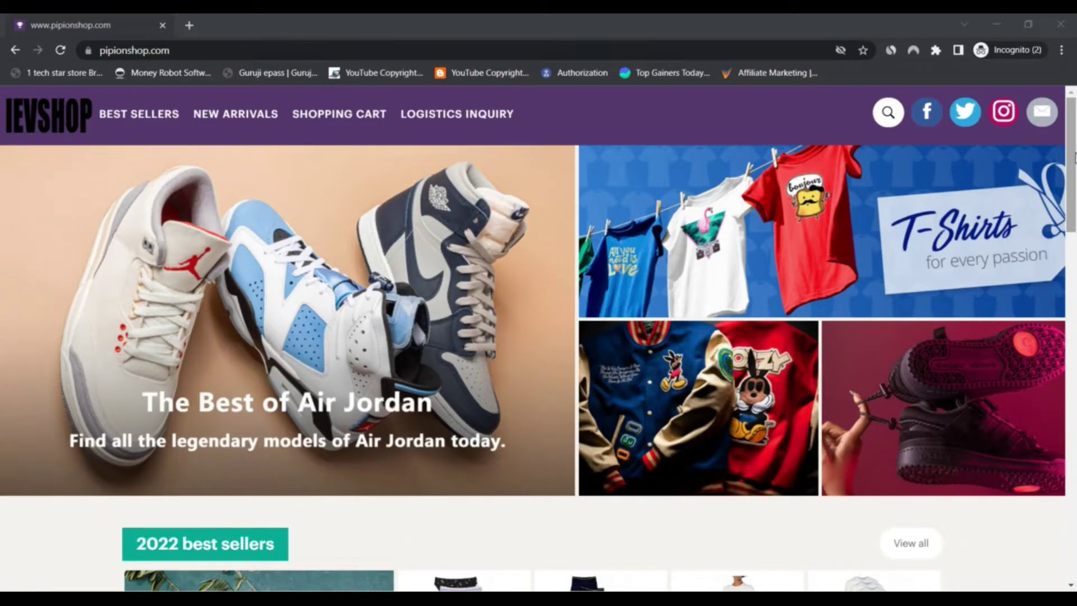
{"action": "left_click_drag", "start_coordinate": [1074, 158], "coordinate": [1074, 208]}
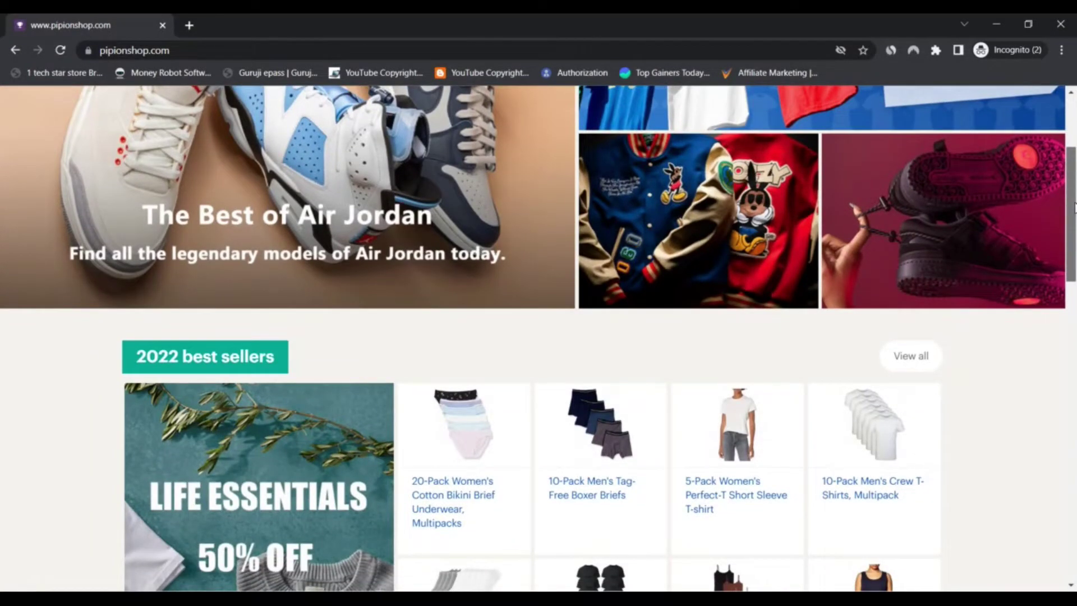
{"action": "left_click_drag", "start_coordinate": [1074, 207], "coordinate": [1074, 272]}
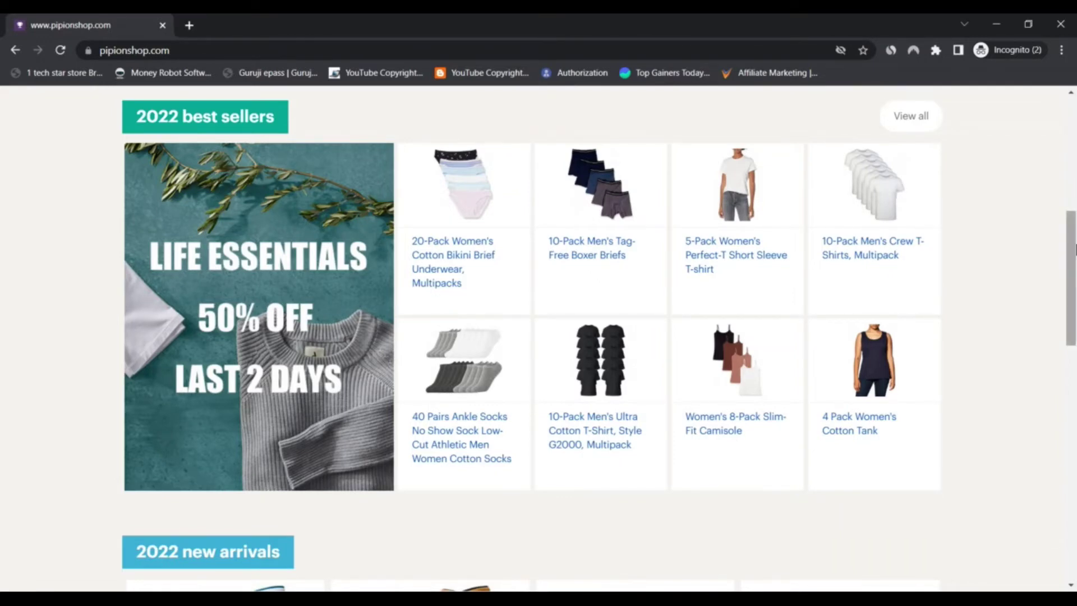
{"action": "left_click_drag", "start_coordinate": [1075, 249], "coordinate": [1064, 363]}
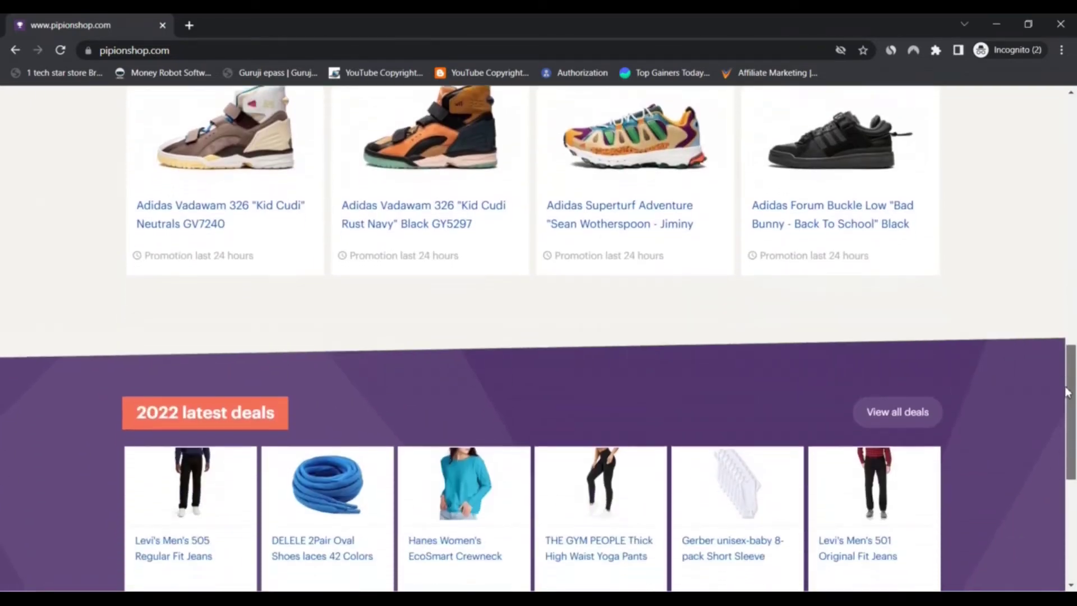
{"action": "mouse_move", "coordinate": [1066, 363]}
{"action": "left_mouse_down"}
{"action": "mouse_move", "coordinate": [1067, 431]}
{"action": "mouse_move", "coordinate": [1074, 101]}
{"action": "left_mouse_up"}
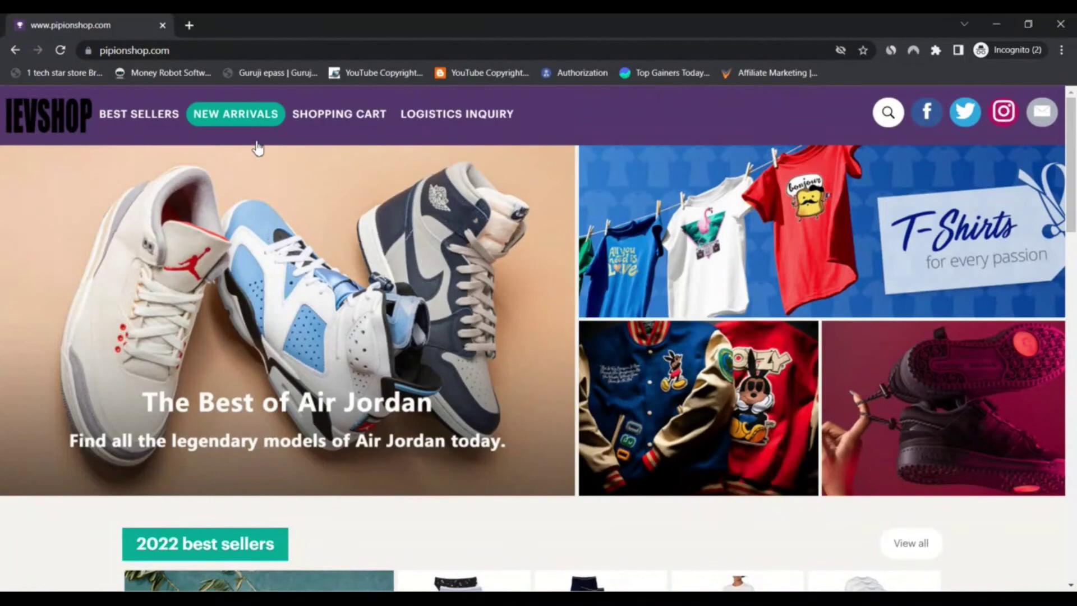
- Open the NEW ARRIVALS page from the header, which reports 'No data found for search'
{"action": "left_click", "coordinate": [249, 115]}
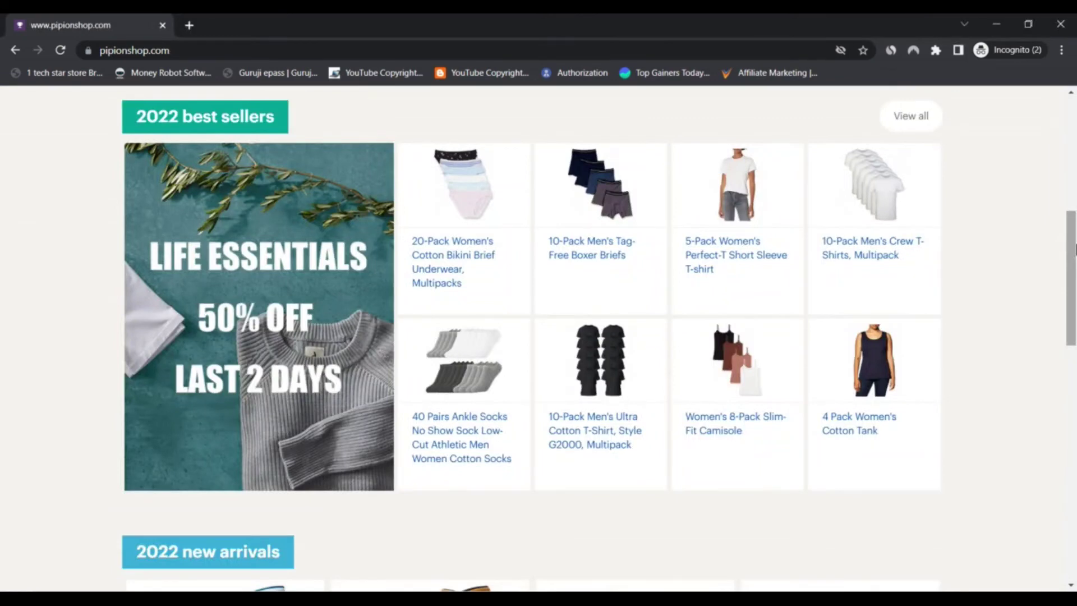
{"action": "left_click_drag", "start_coordinate": [1074, 249], "coordinate": [1066, 361]}
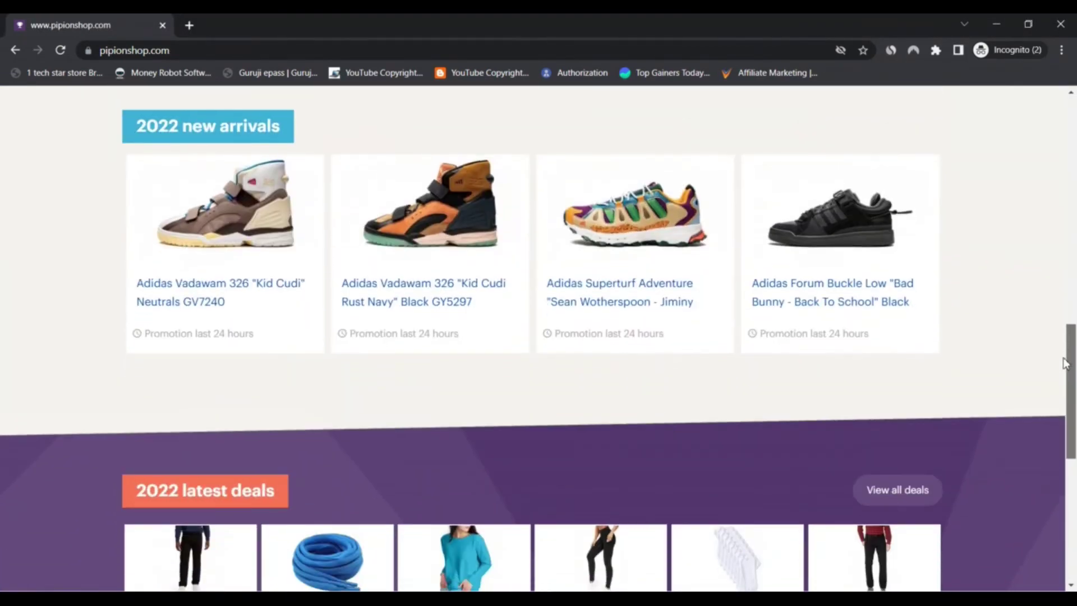
{"action": "left_click_drag", "start_coordinate": [1065, 362], "coordinate": [1074, 110]}
{"action": "left_click", "coordinate": [252, 116]}
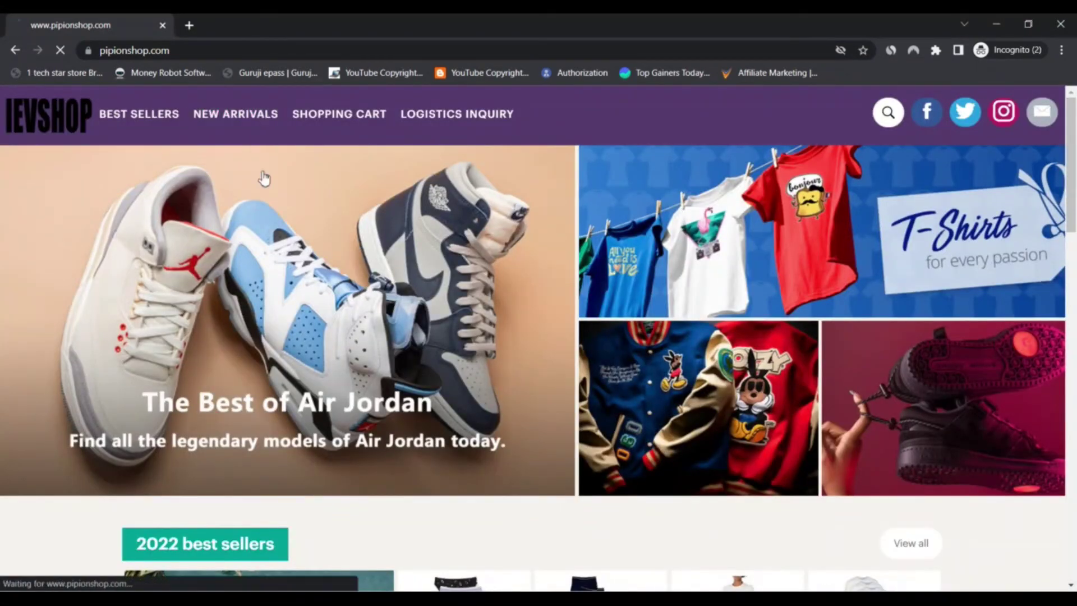